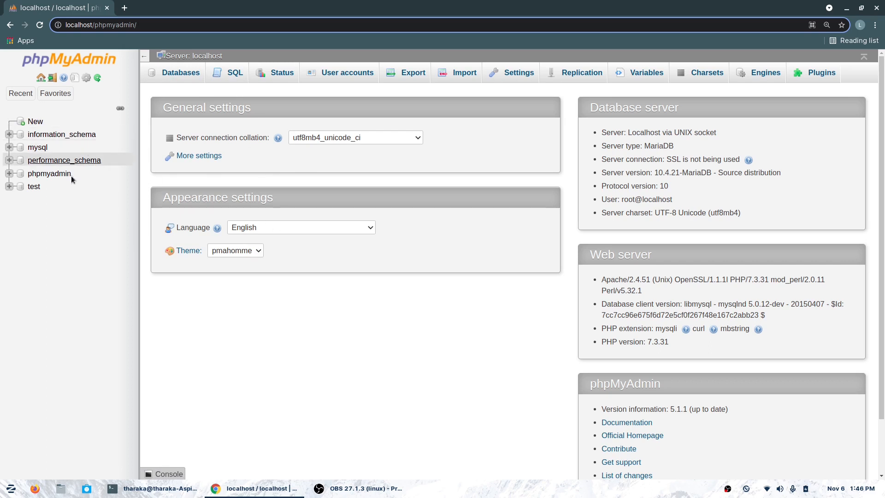
# - Create a new empty database named testdb from the New page
pyautogui.click(34, 122)
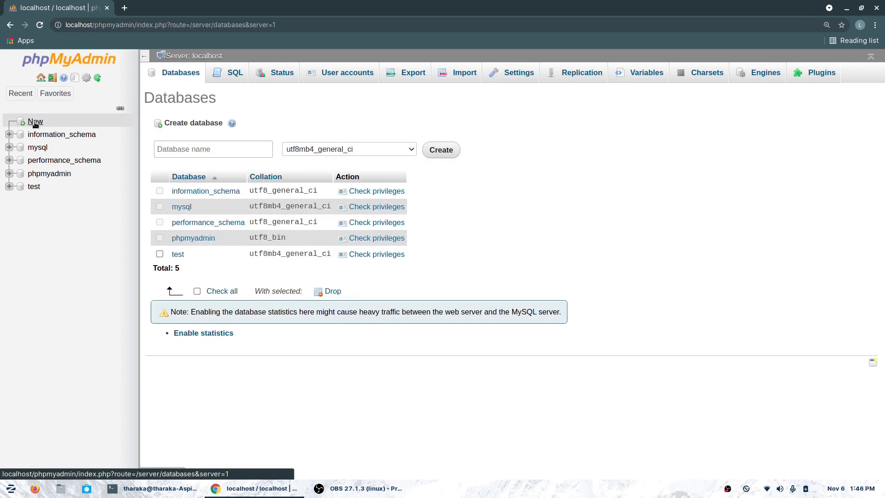
pyautogui.click(198, 144)
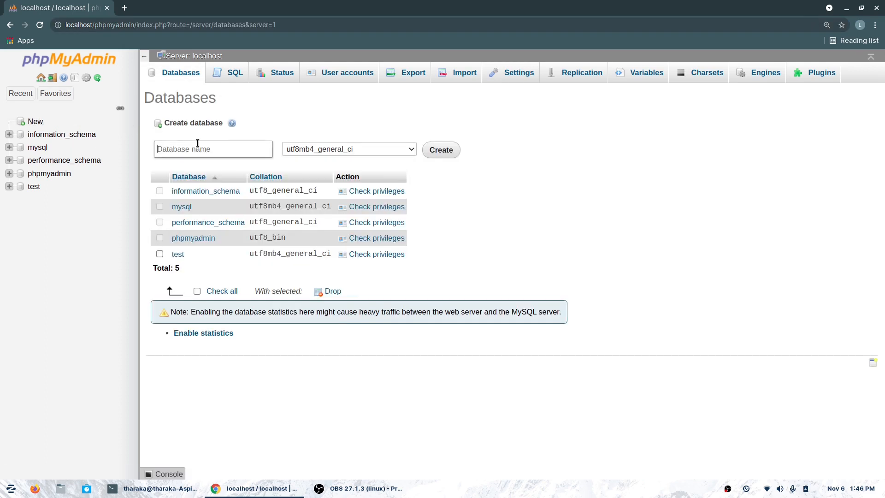
pyautogui.write('testdb')
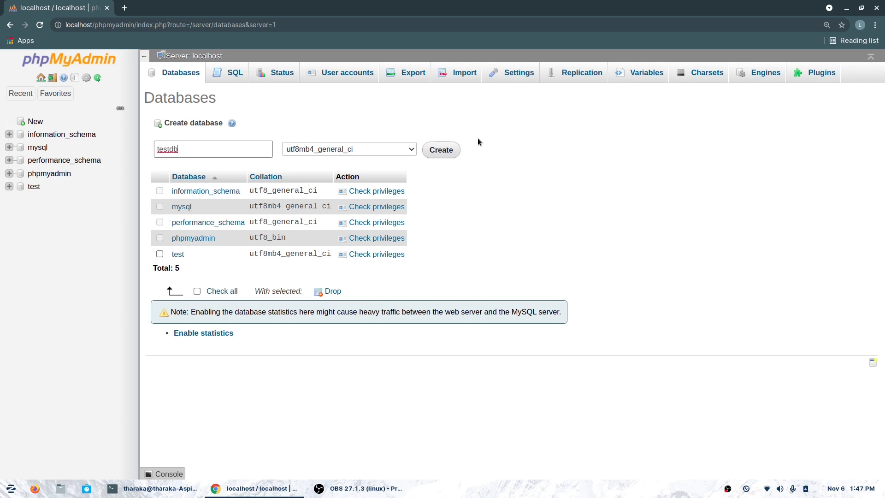
pyautogui.click(453, 154)
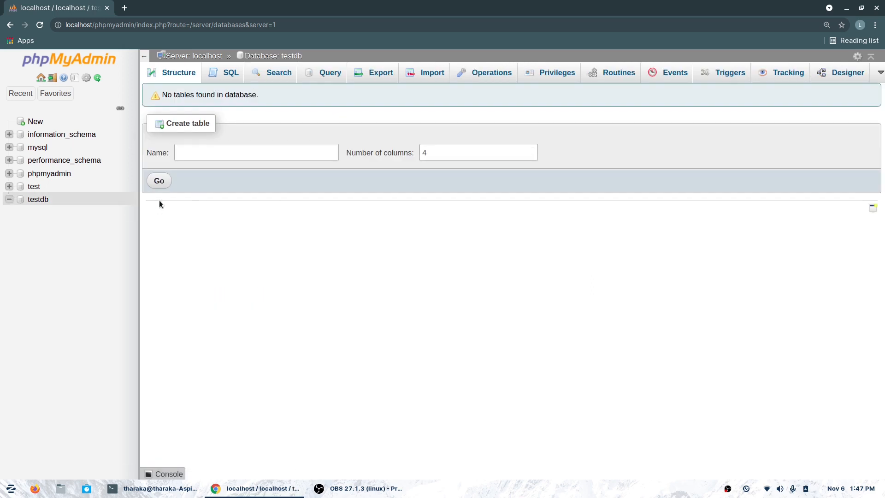
# - Start a new table named test with 3 columns
pyautogui.click(209, 147)
pyautogui.write('test')
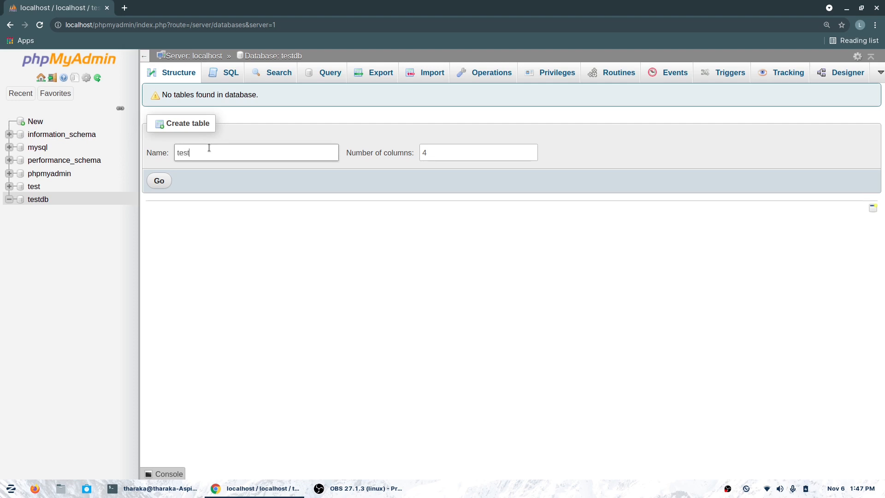
pyautogui.moveTo(441, 152); pyautogui.dragTo(421, 152)
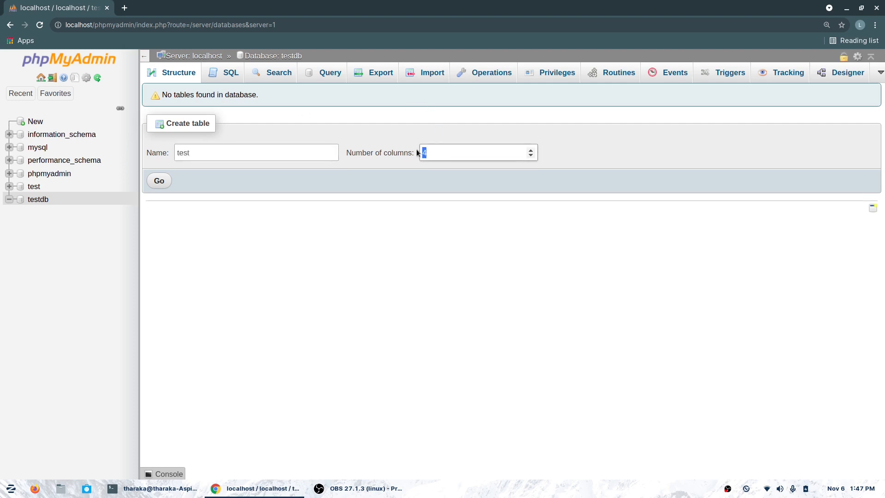
pyautogui.write('3')
pyautogui.click(158, 181)
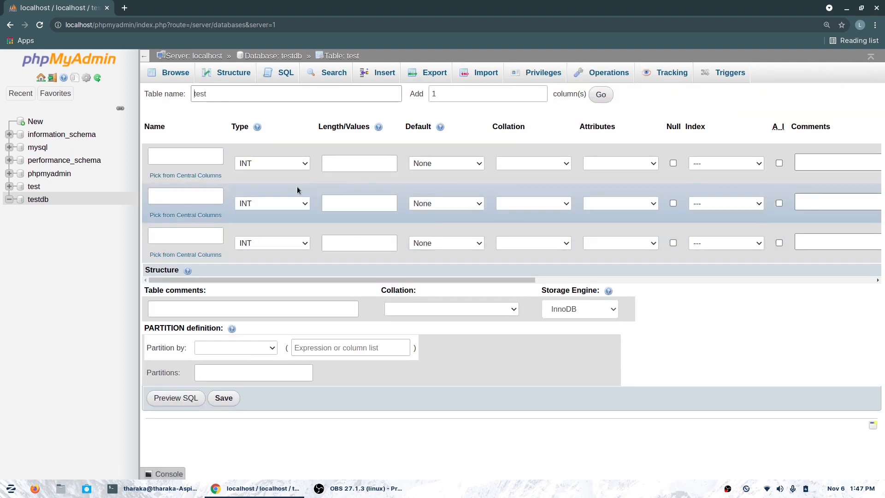
# - Define columns id (auto-increment primary key), name and email, and save the table
pyautogui.click(203, 156)
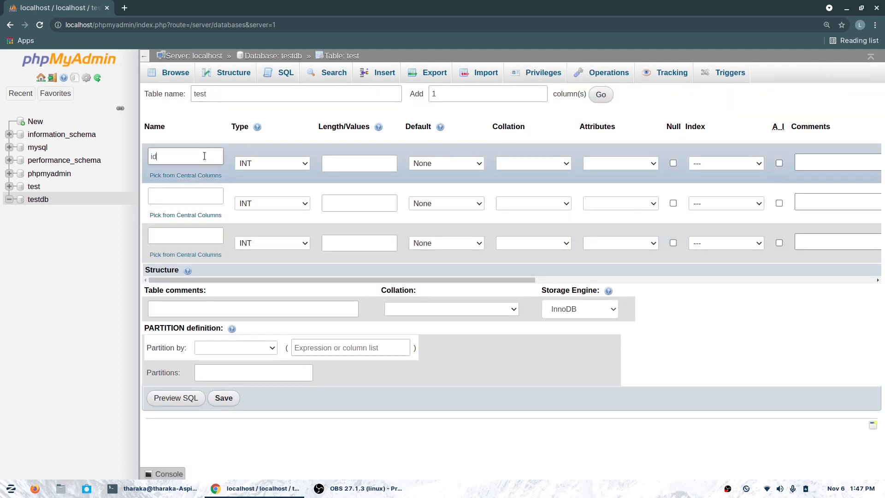
pyautogui.click(721, 162)
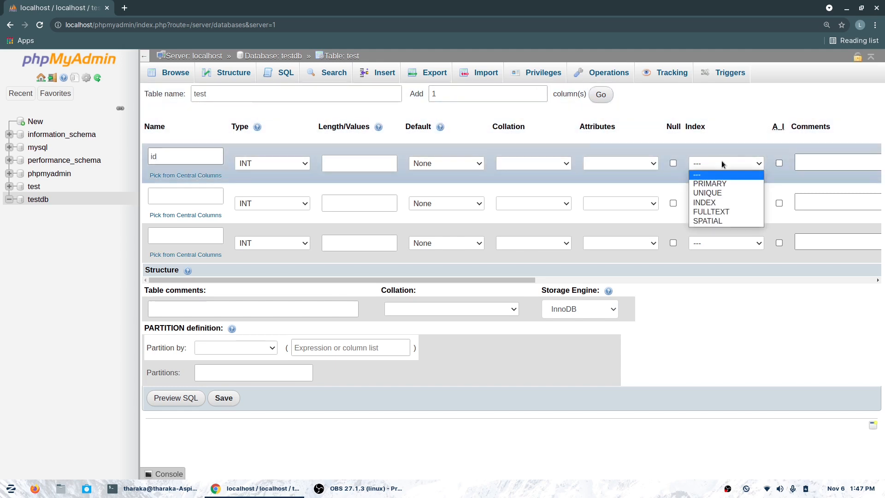
pyautogui.click(726, 185)
pyautogui.click(504, 373)
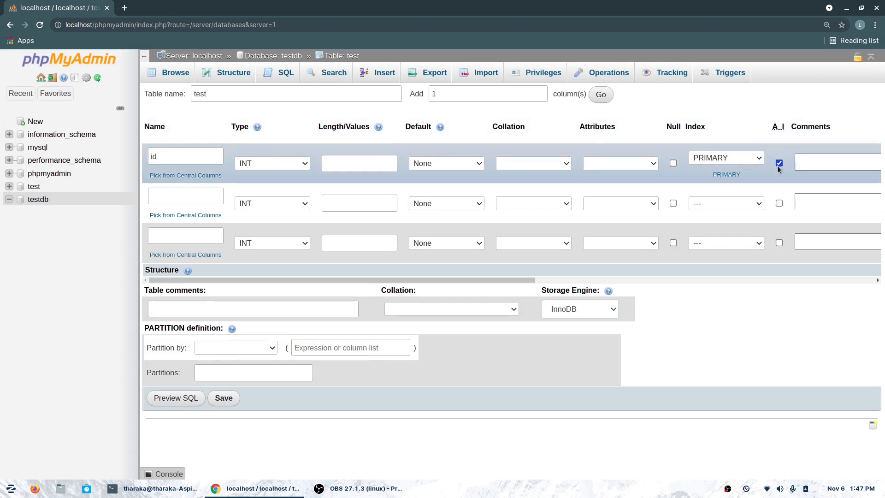
pyautogui.click(201, 198)
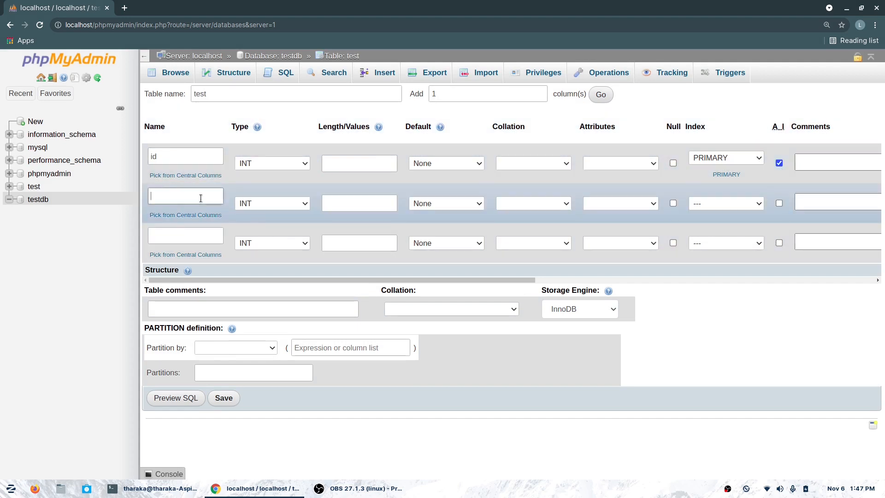
pyautogui.write('name')
pyautogui.click(196, 234)
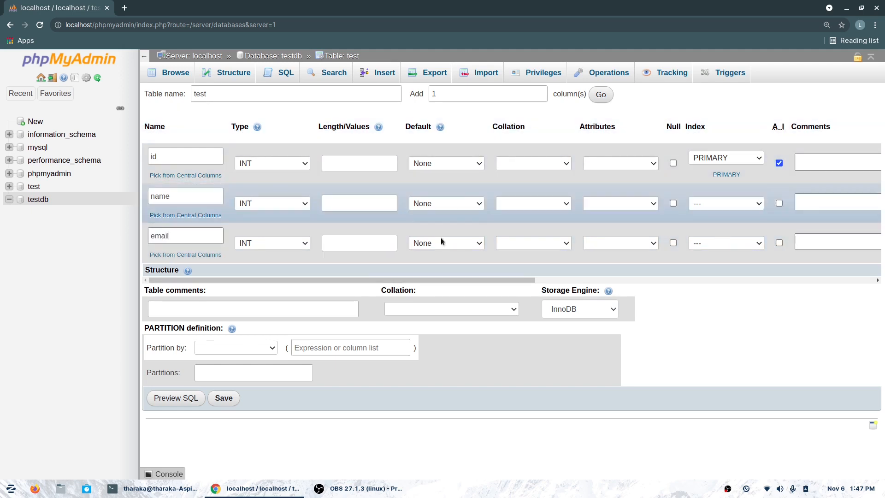
pyautogui.click(225, 397)
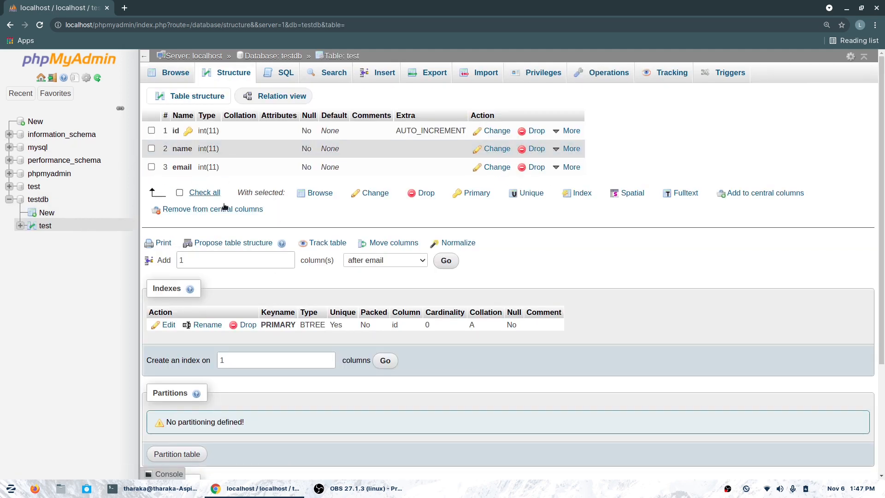
# - Change both the name and email columns of test to TEXT and save
pyautogui.click(151, 149)
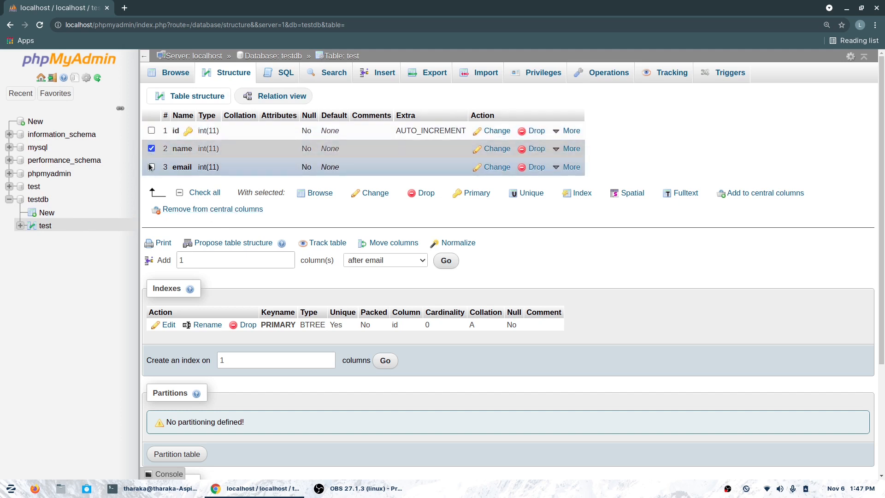
pyautogui.click(151, 167)
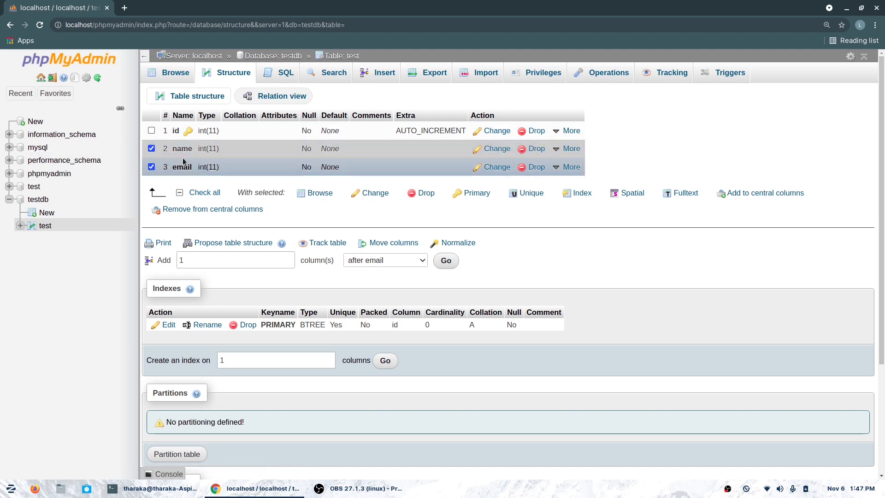
pyautogui.click(380, 195)
pyautogui.click(266, 136)
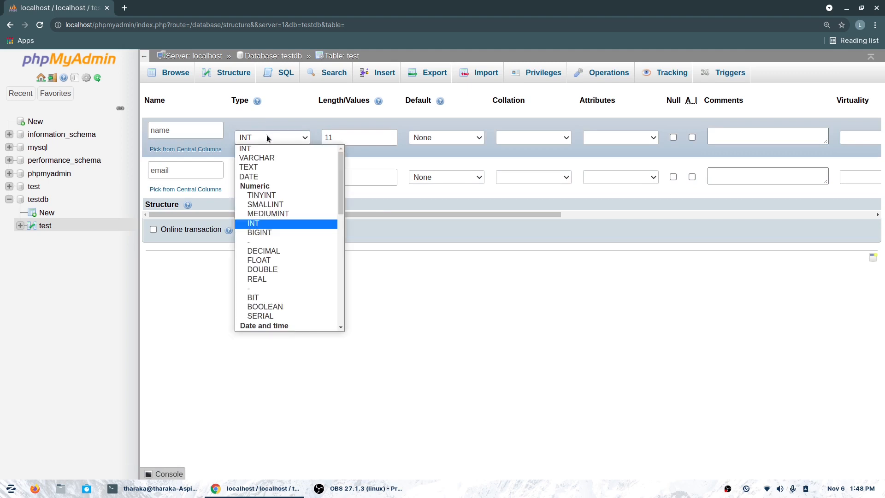
pyautogui.click(275, 168)
pyautogui.click(275, 177)
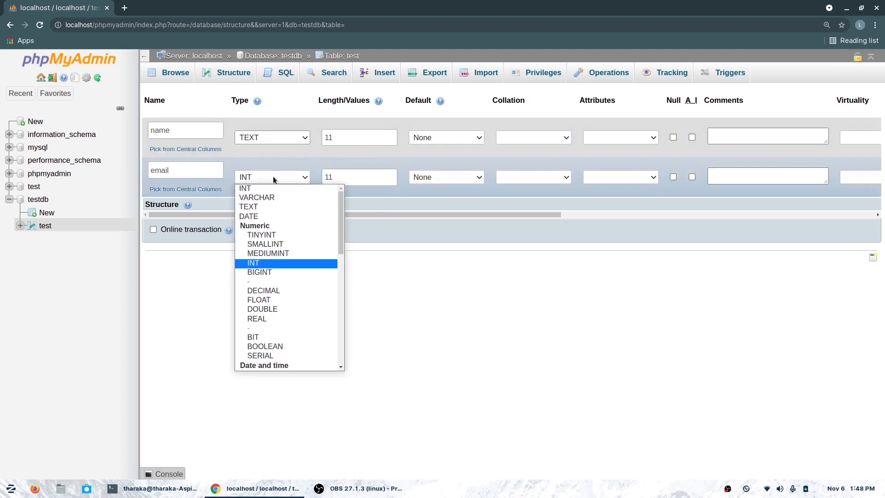
pyautogui.click(278, 208)
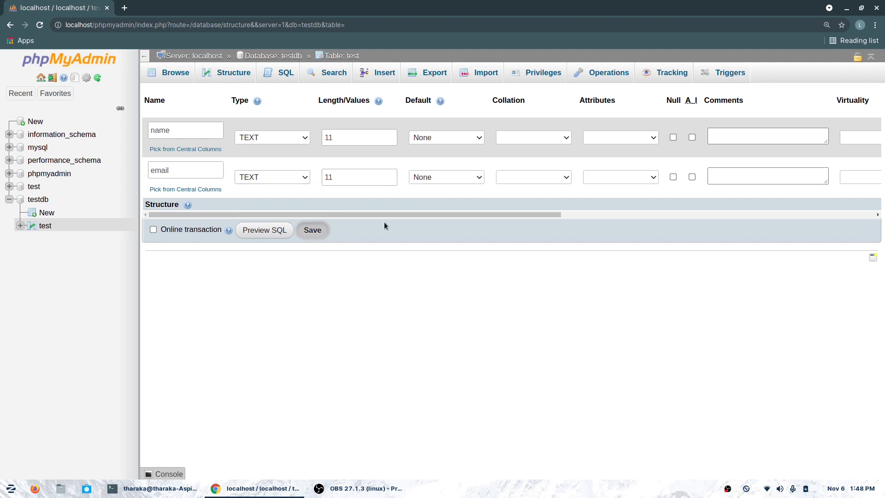
pyautogui.click(277, 138)
pyautogui.click(276, 139)
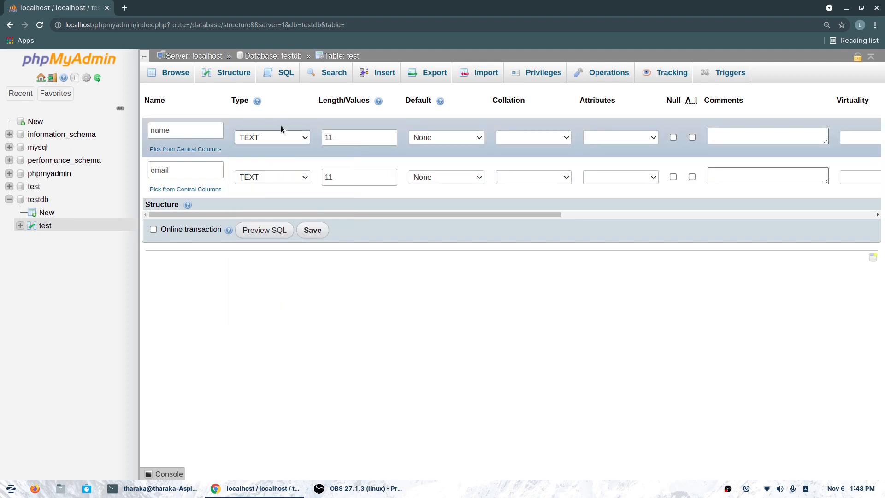
pyautogui.click(313, 230)
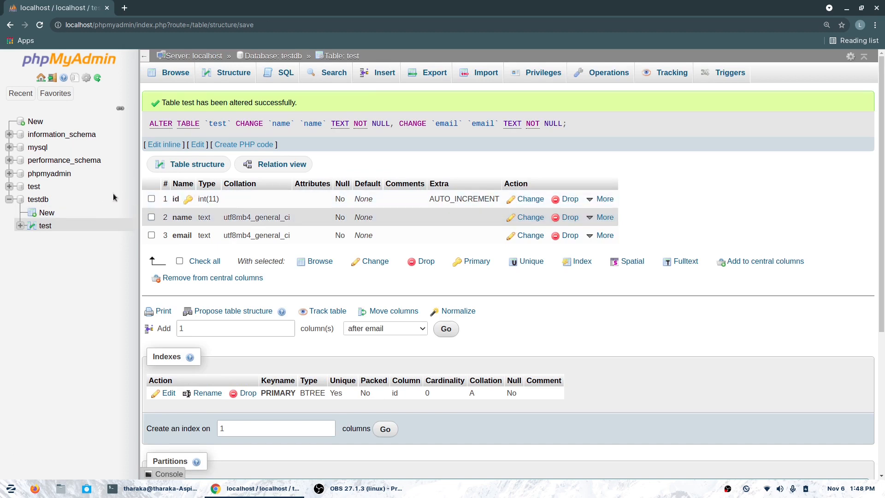
pyautogui.click(44, 225)
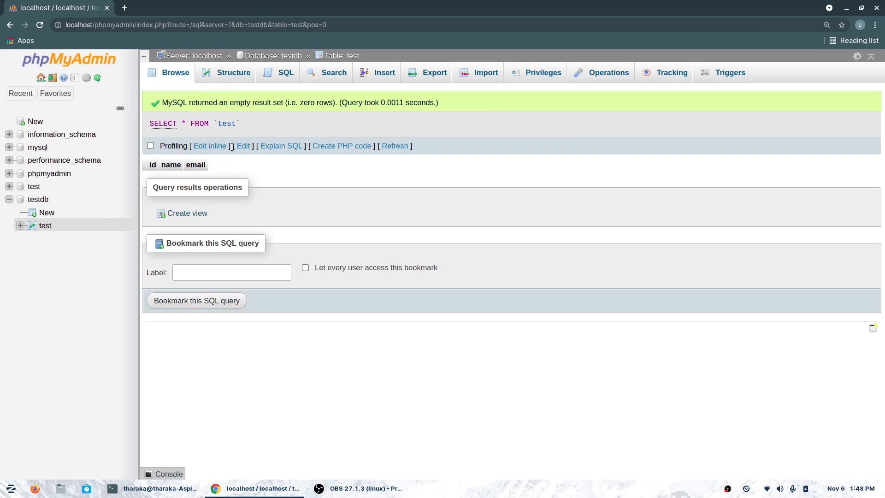
# - In the Insert form, fill the first row with name acer and its sample e-mail
pyautogui.click(388, 82)
pyautogui.click(393, 189)
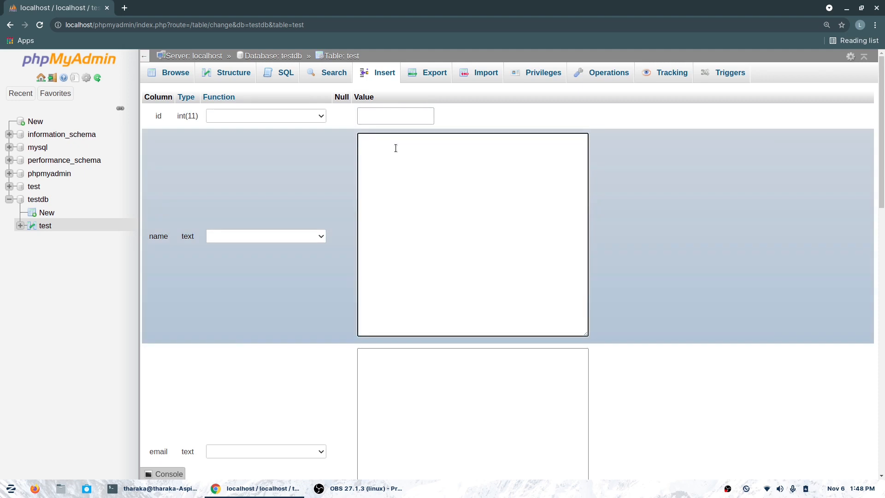
pyautogui.scroll(-2, 396, 148)
pyautogui.scroll(2, 395, 148)
pyautogui.scroll(-5, 396, 148)
pyautogui.click(413, 254)
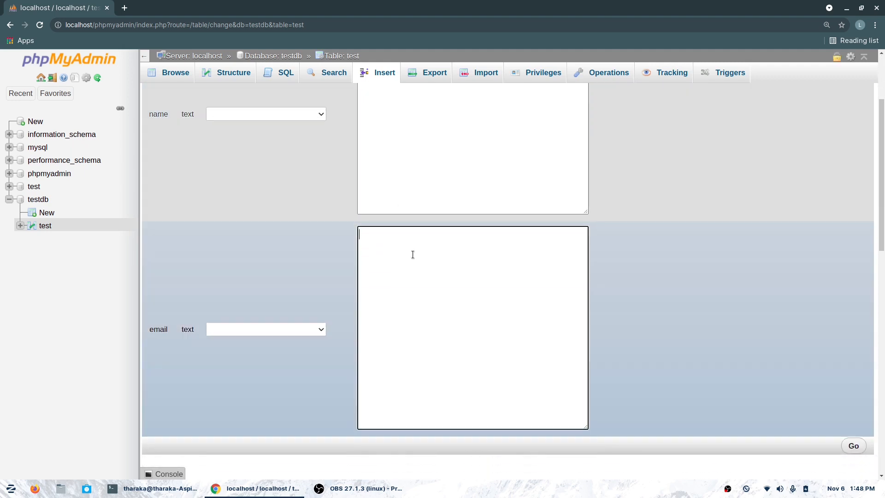
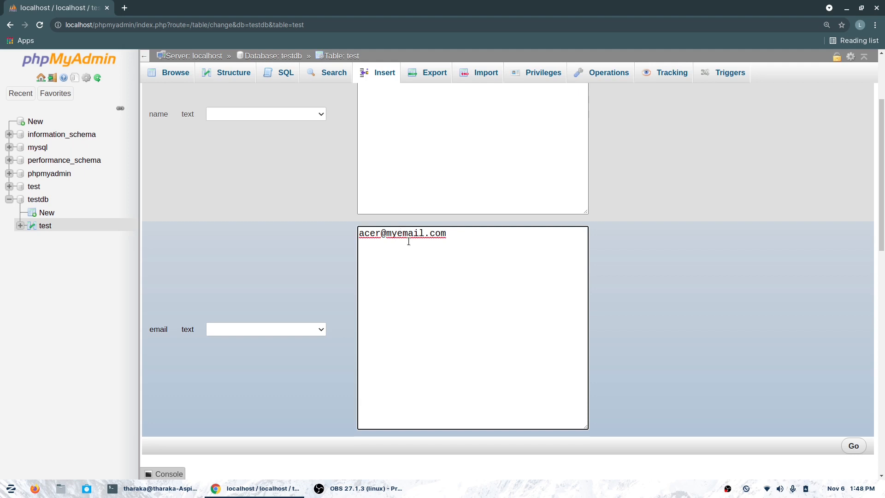
pyautogui.scroll(-3, 457, 229)
pyautogui.scroll(-1, 457, 229)
pyautogui.scroll(2, 457, 229)
pyautogui.scroll(-5, 457, 230)
pyautogui.scroll(5, 457, 229)
pyautogui.scroll(3, 457, 232)
pyautogui.scroll(-9, 457, 231)
# - Fill the second row with name Dell and its sample e-mail, then insert both rows
pyautogui.click(457, 229)
pyautogui.write('Dell')
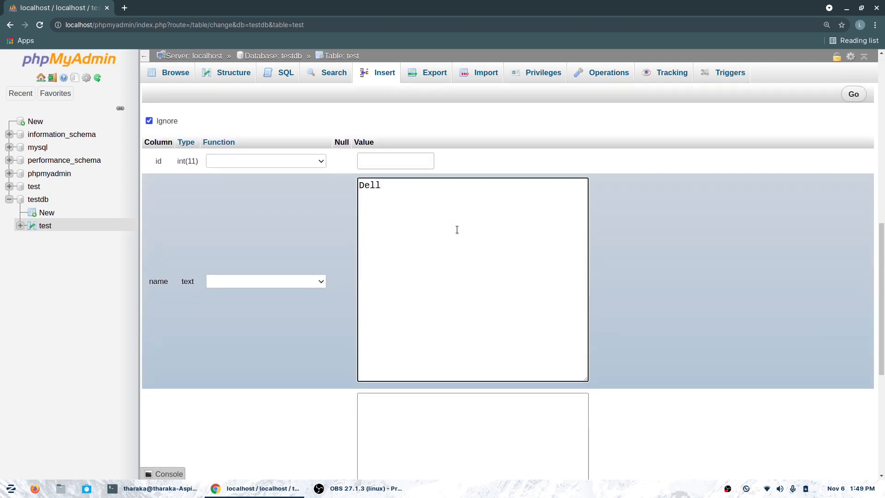
pyautogui.scroll(-4, 444, 279)
pyautogui.click(443, 286)
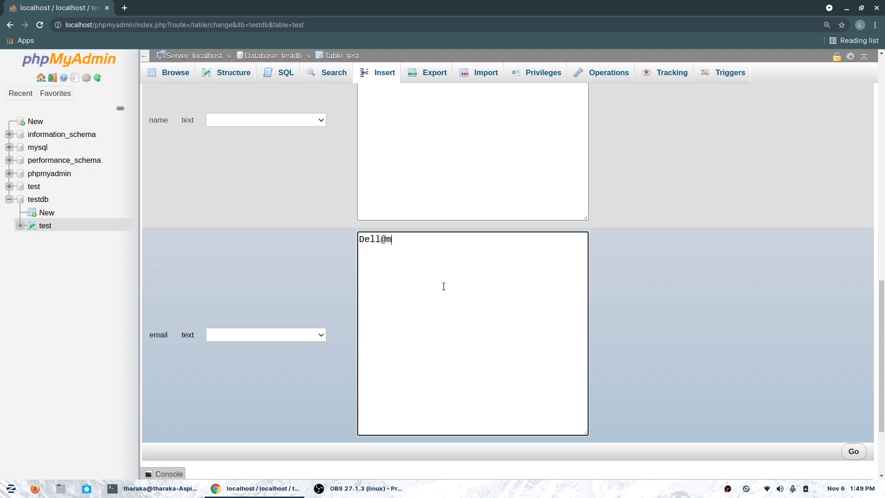
pyautogui.scroll(9, 466, 256)
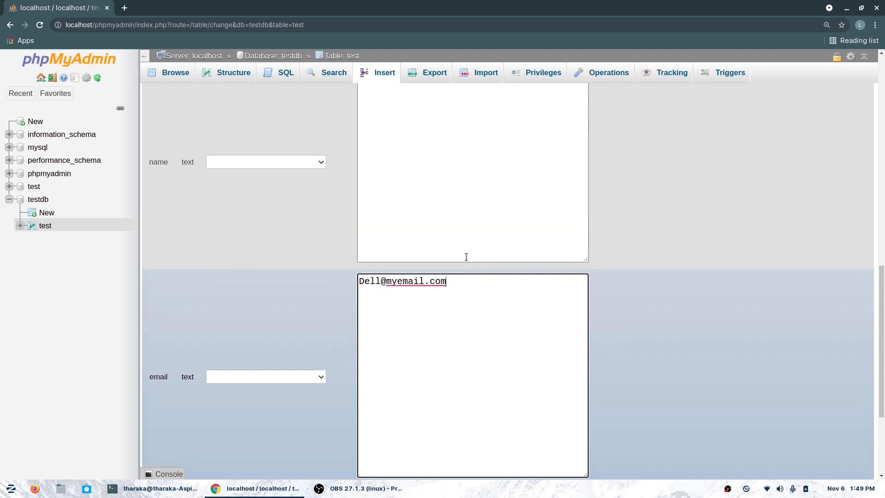
pyautogui.scroll(-9, 466, 260)
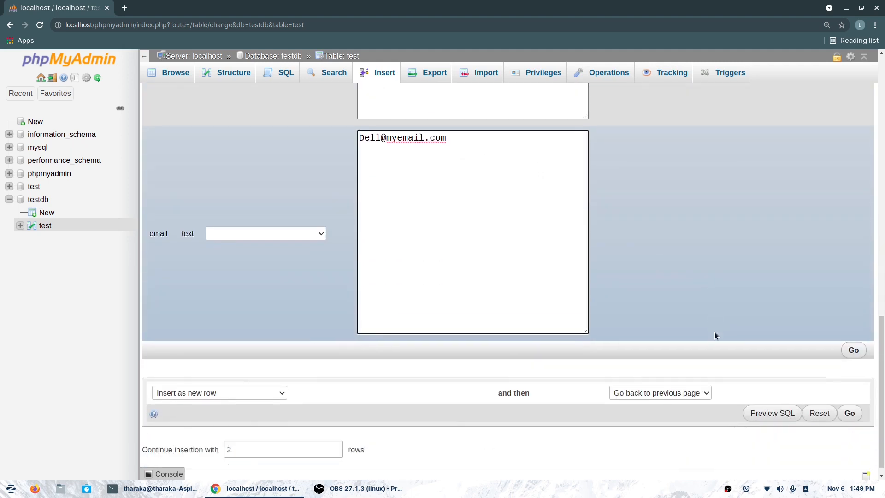
pyautogui.click(853, 337)
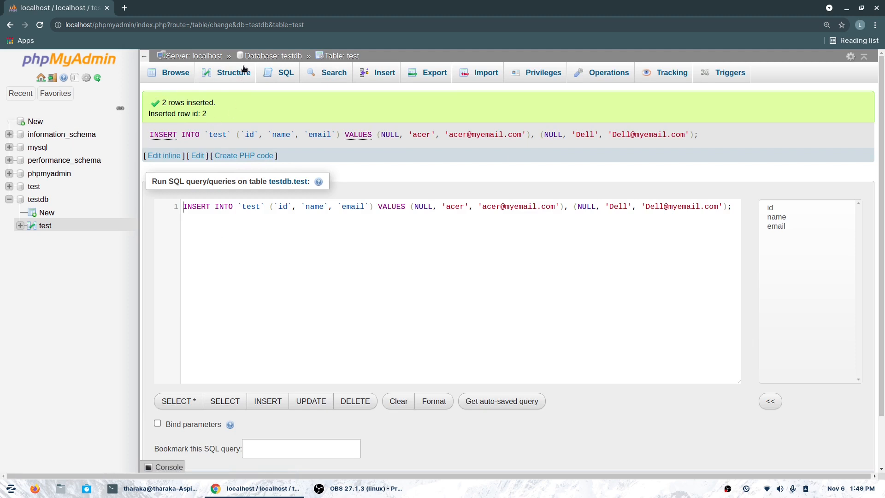
# - Browse table test to see its two rows, acer and Dell
pyautogui.click(233, 79)
pyautogui.click(172, 82)
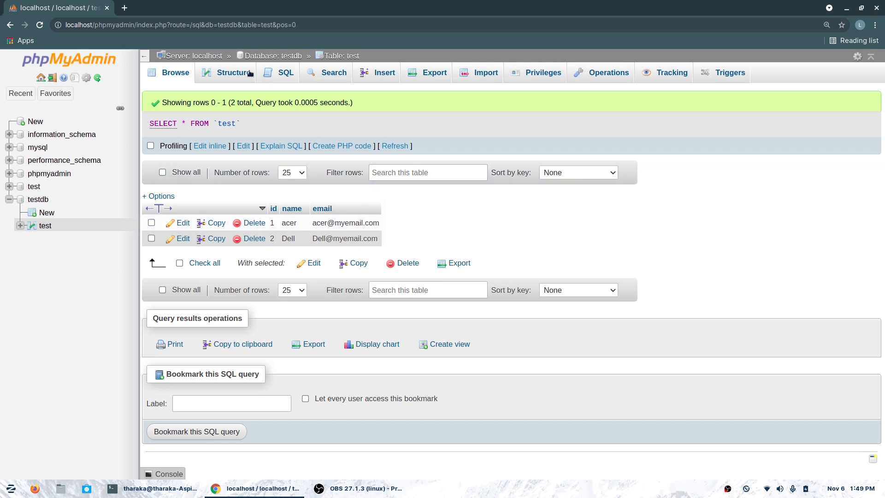
pyautogui.click(177, 78)
# - Select the test table in testdb and bring up the database's Export page
pyautogui.click(37, 200)
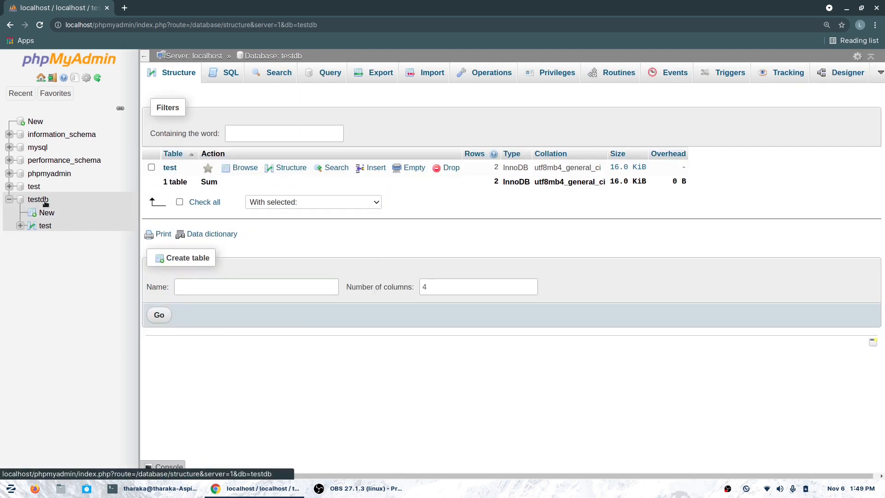
pyautogui.click(152, 169)
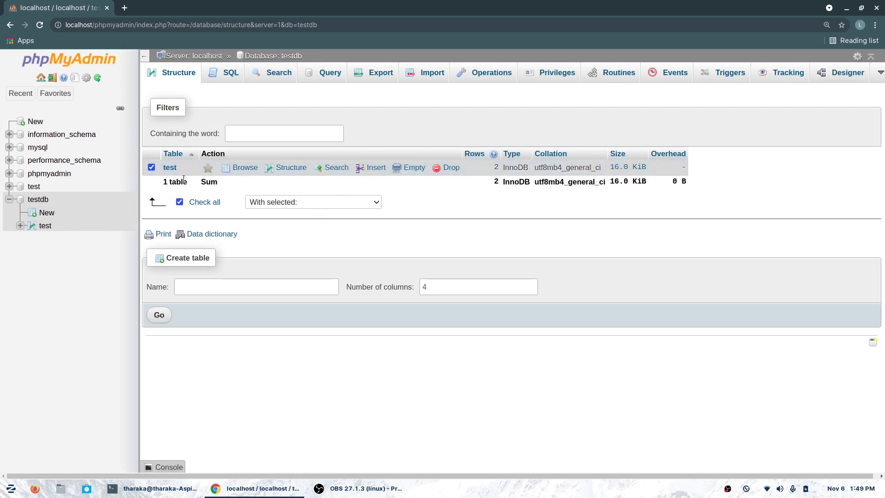
pyautogui.click(385, 78)
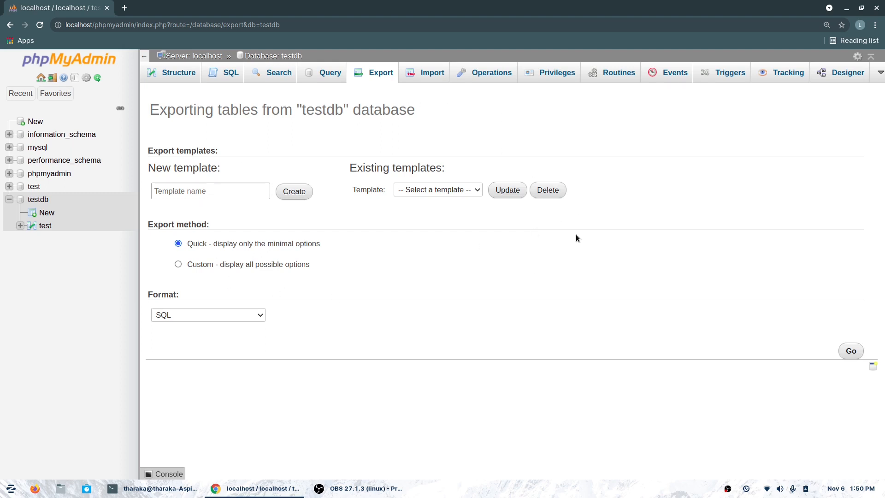
# - Export testdb with the Quick method in SQL format, downloading testdb.sql
pyautogui.click(246, 316)
pyautogui.click(398, 312)
pyautogui.click(852, 355)
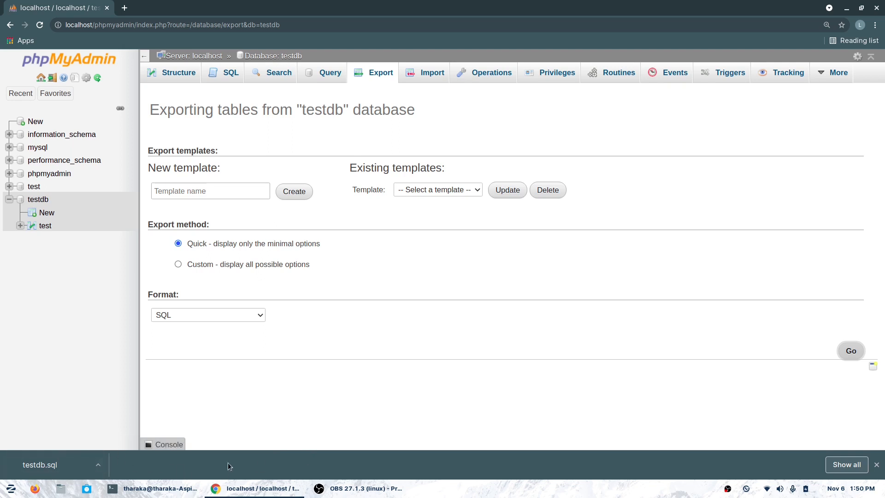
pyautogui.click(65, 491)
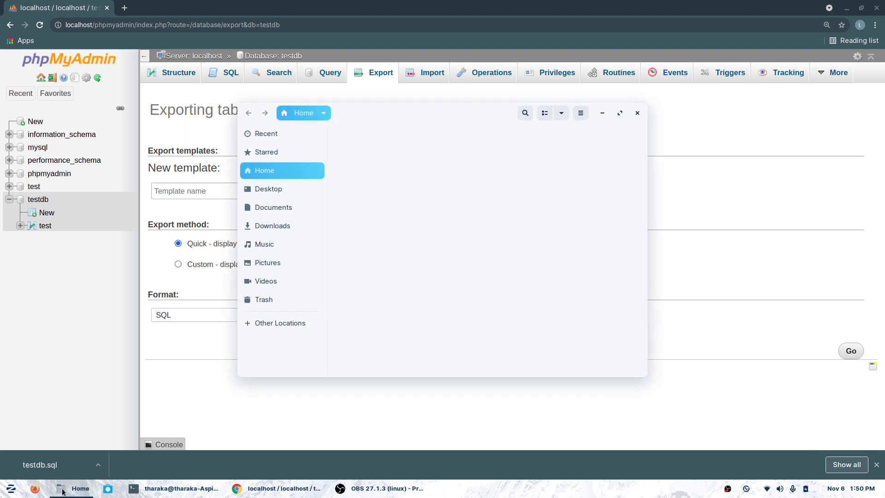
# - Verify testdb.sql (1.4 kB) is in Downloads, then close the Files window
pyautogui.click(274, 225)
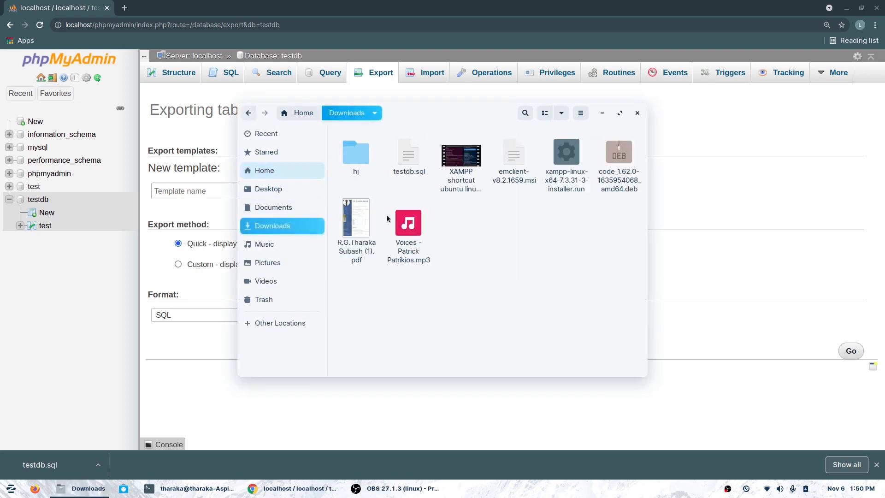
pyautogui.click(408, 159)
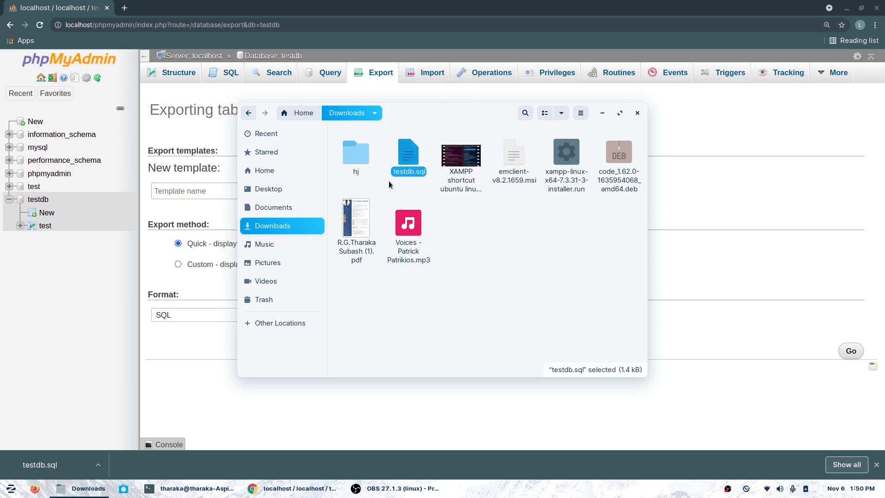
pyautogui.click(408, 3)
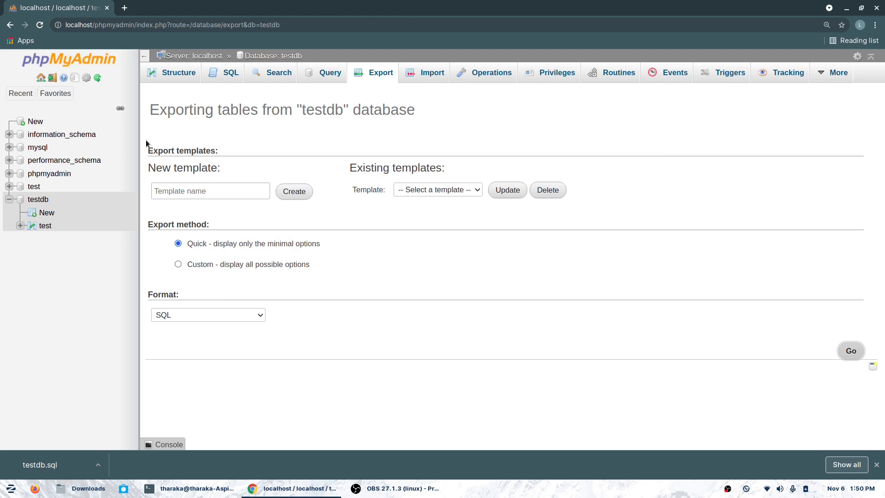
# - Drop table test from testdb and reload to show no tables remain
pyautogui.click(39, 199)
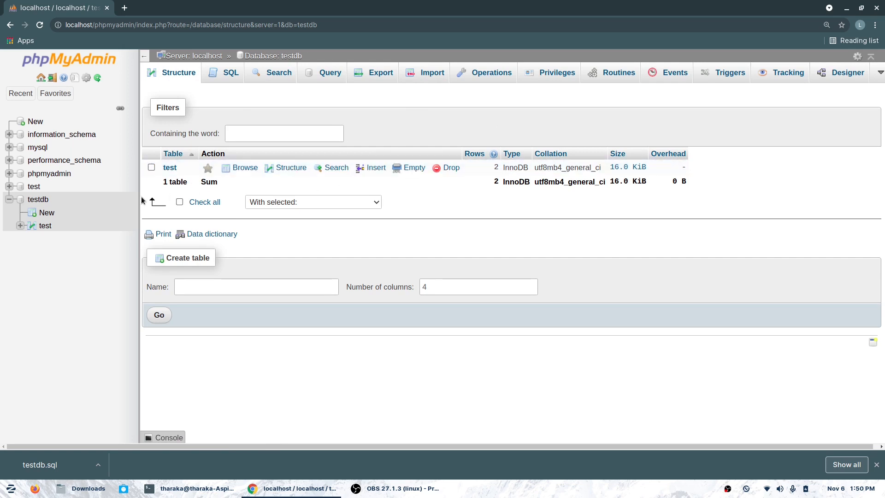
pyautogui.click(153, 170)
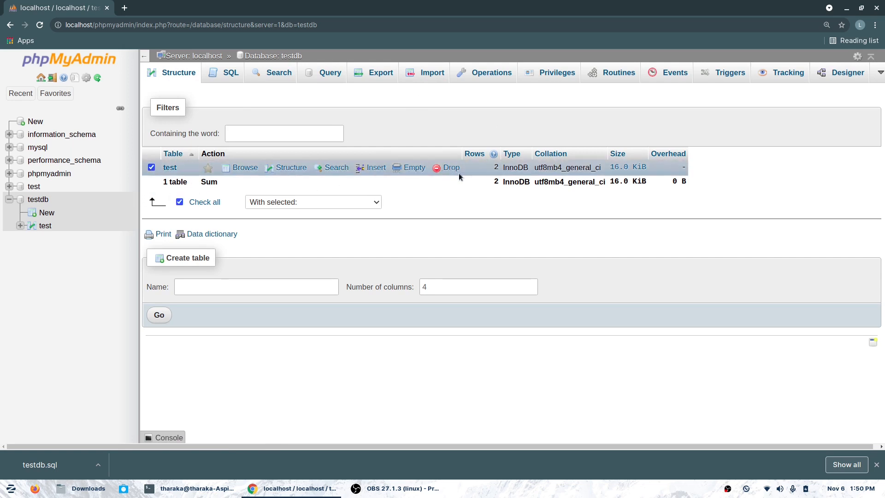
pyautogui.click(458, 172)
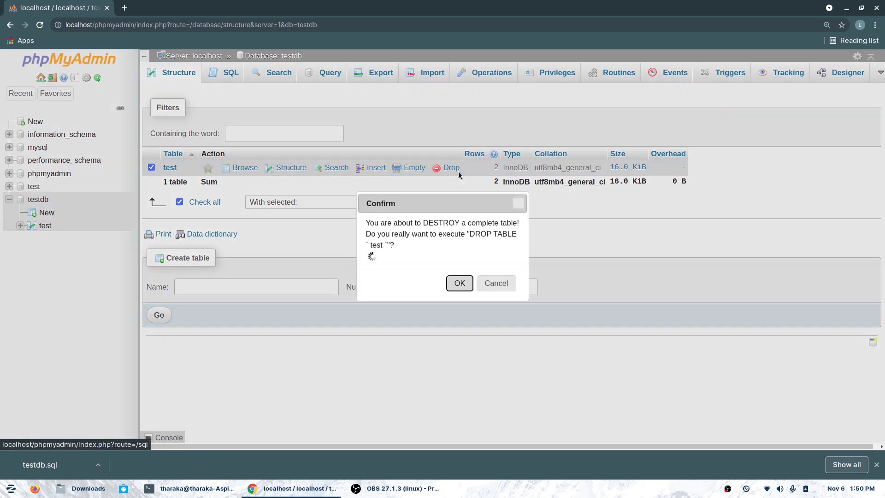
pyautogui.click(459, 287)
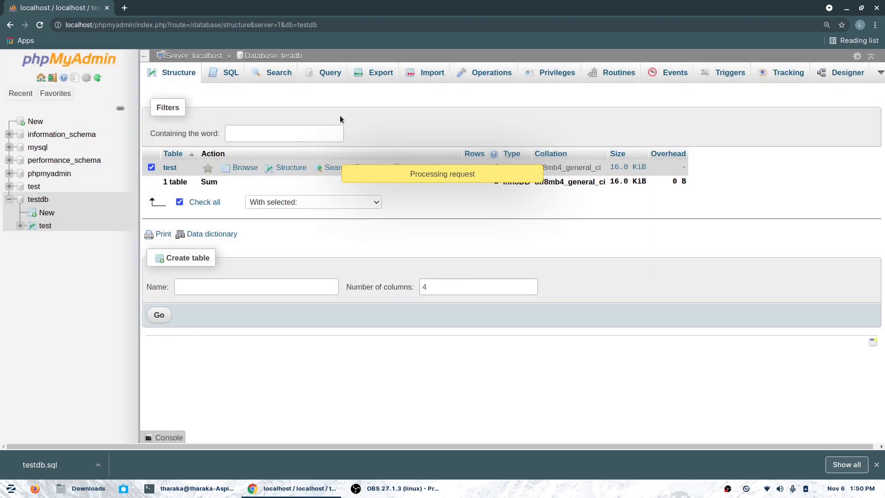
pyautogui.click(38, 199)
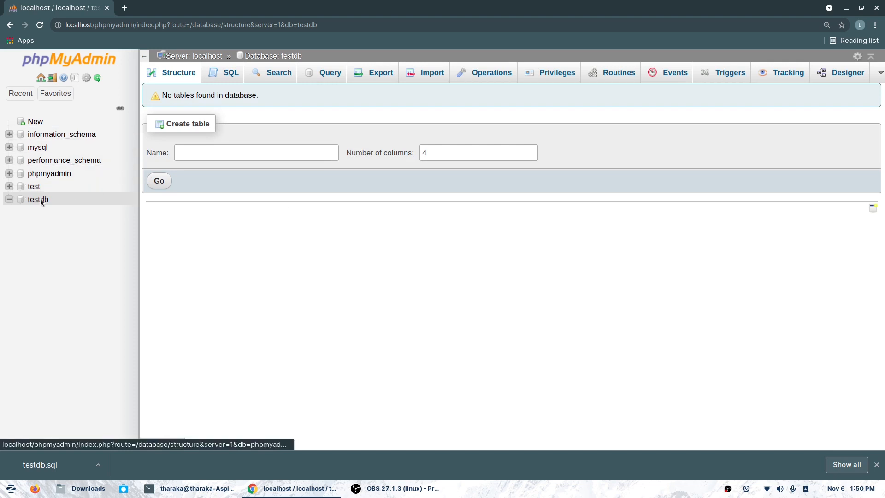
pyautogui.rightClick(40, 201)
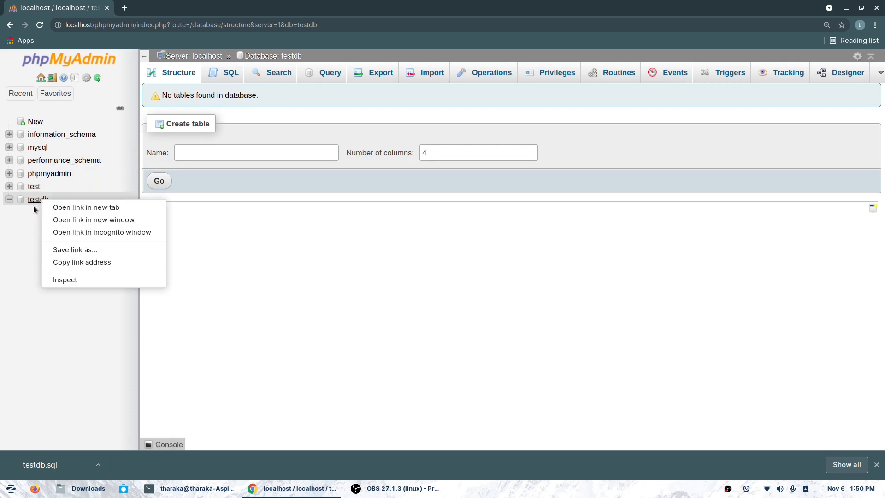
pyautogui.click(12, 214)
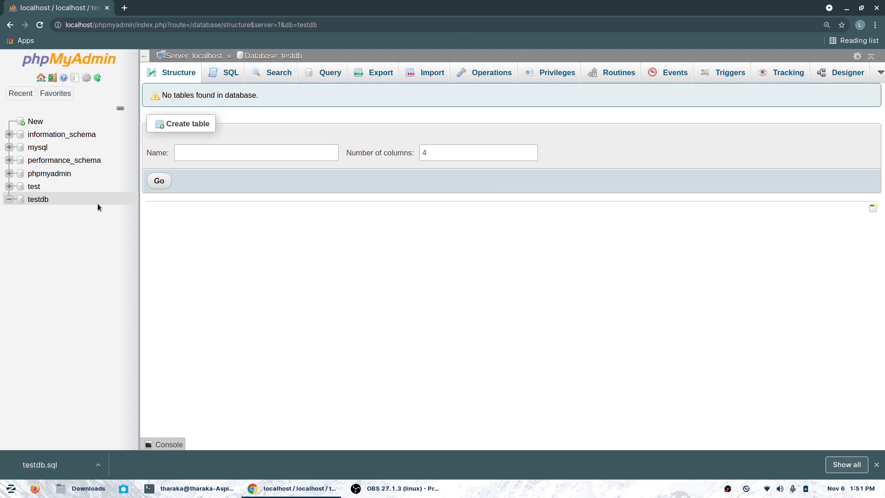
# - Import Downloads/testdb.sql into testdb, restoring table test with 15 queries executed
pyautogui.click(420, 80)
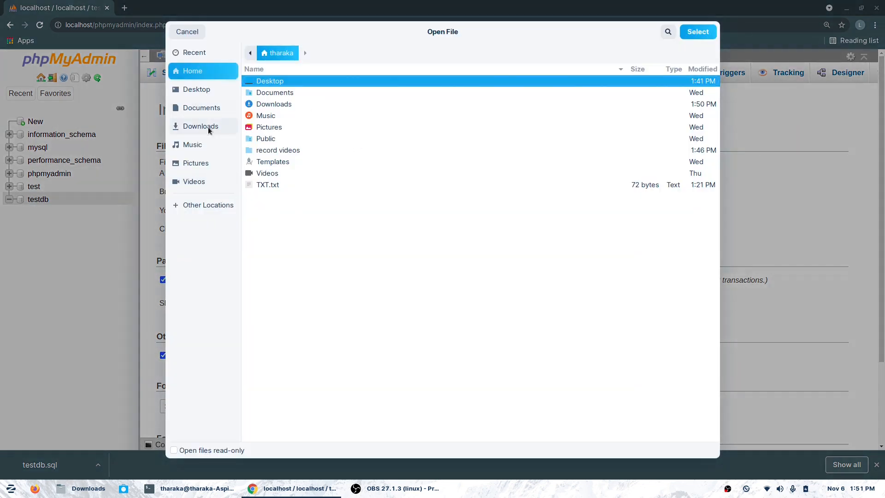
pyautogui.click(209, 126)
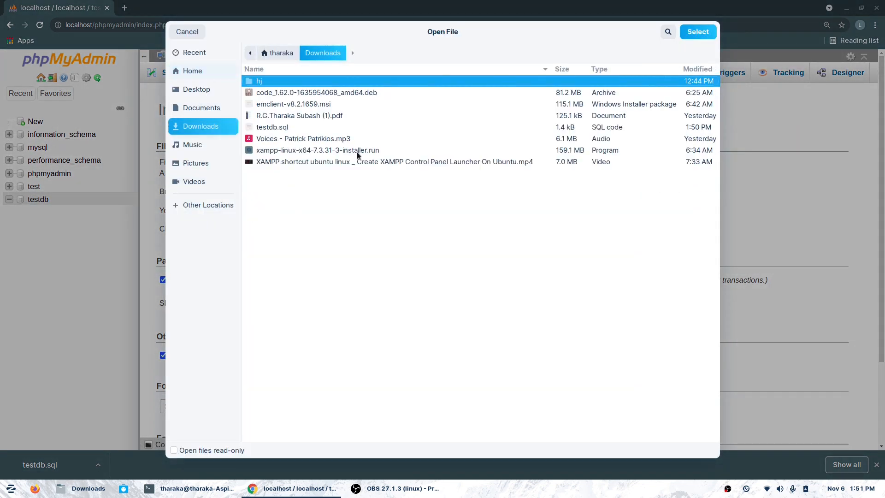
pyautogui.click(264, 130)
pyautogui.doubleClick(264, 131)
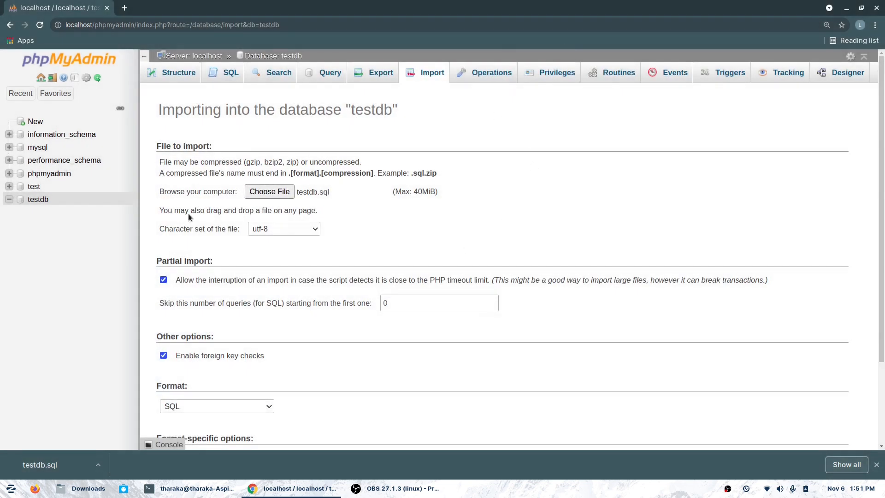
pyautogui.scroll(-3, 237, 319)
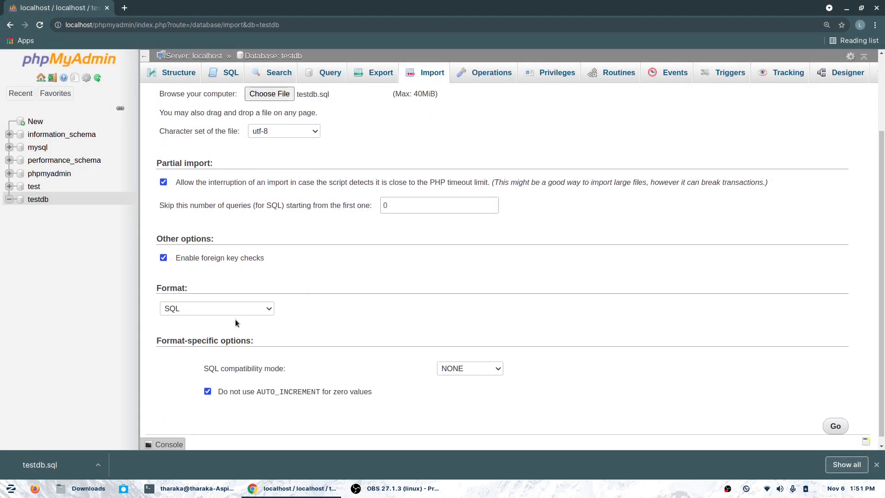
pyautogui.click(866, 465)
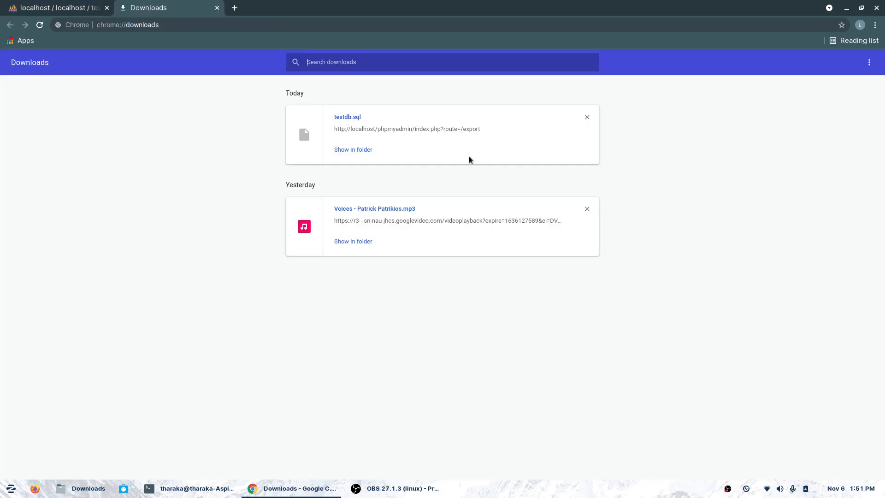
pyautogui.click(91, 3)
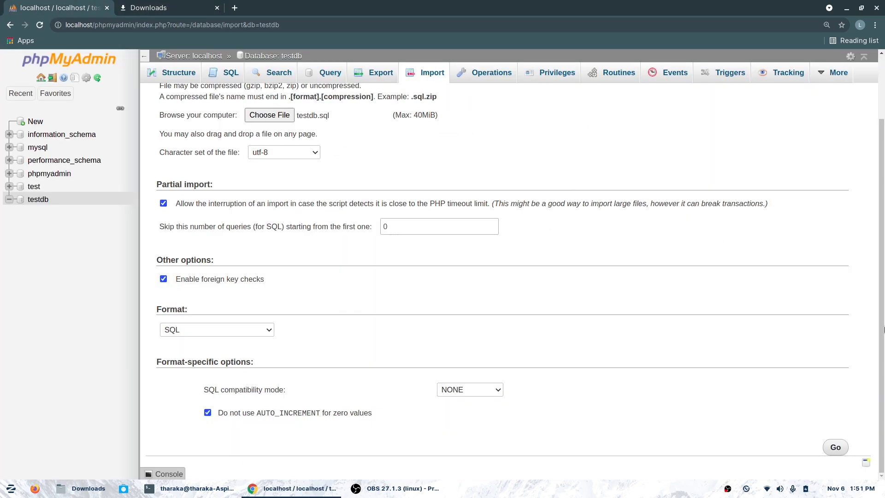
pyautogui.click(847, 448)
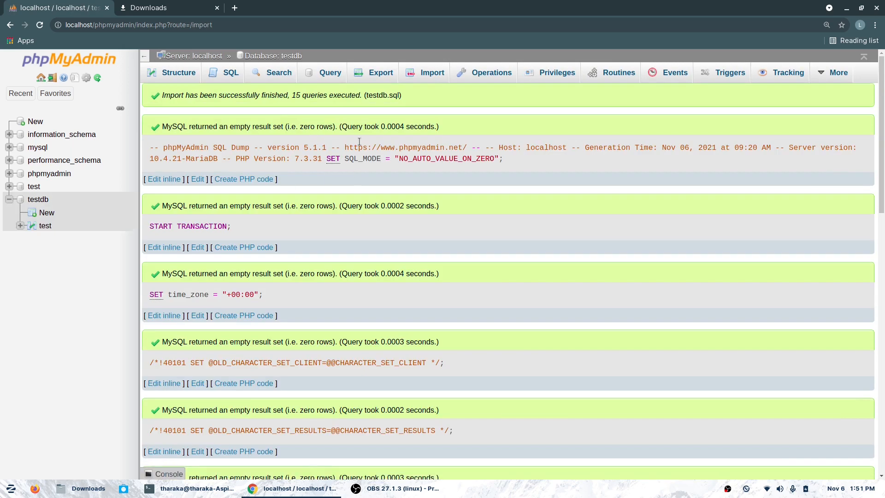
# - Review the import results, then return to testdb, which lists table test with 2 rows, InnoDB, 16.0 KiB
pyautogui.moveTo(882, 92)
pyautogui.mouseDown()
pyautogui.moveTo(883, 384)
pyautogui.moveTo(884, 85)
pyautogui.mouseUp()
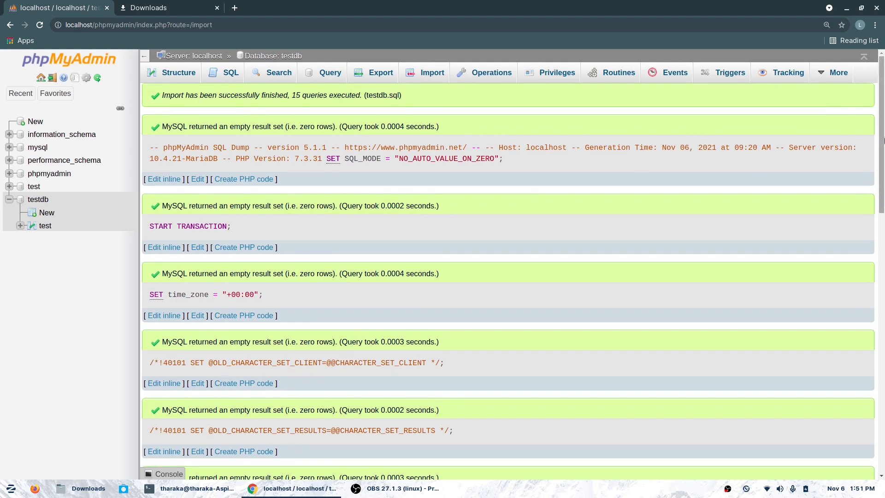
pyautogui.scroll(-3, 884, 207)
pyautogui.scroll(2, 884, 177)
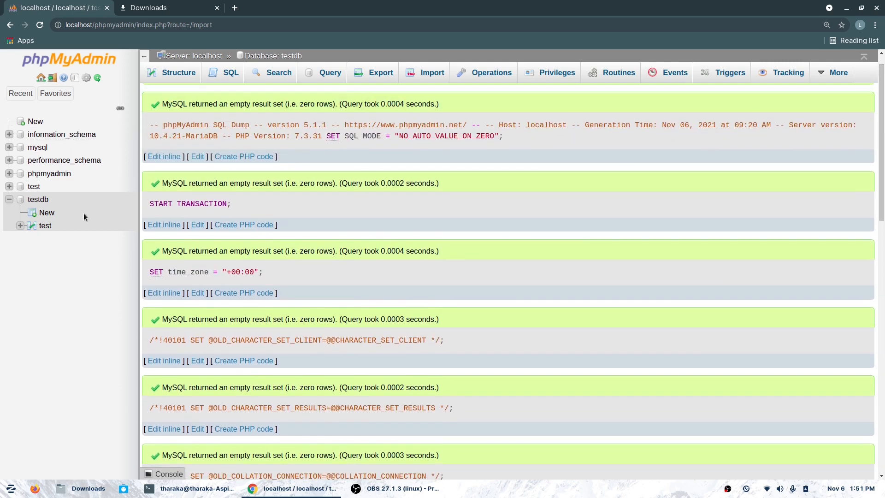
pyautogui.click(46, 204)
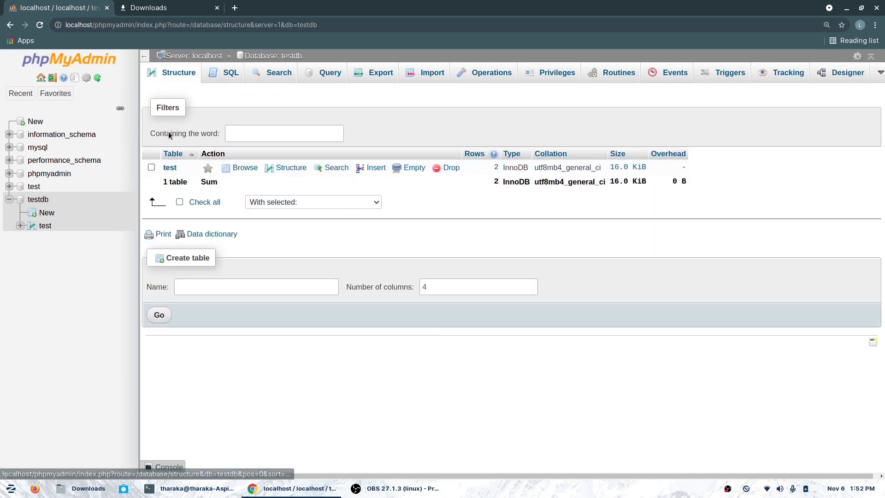
# - Browse the restored test table to display its rows for acer and Dell
pyautogui.click(170, 168)
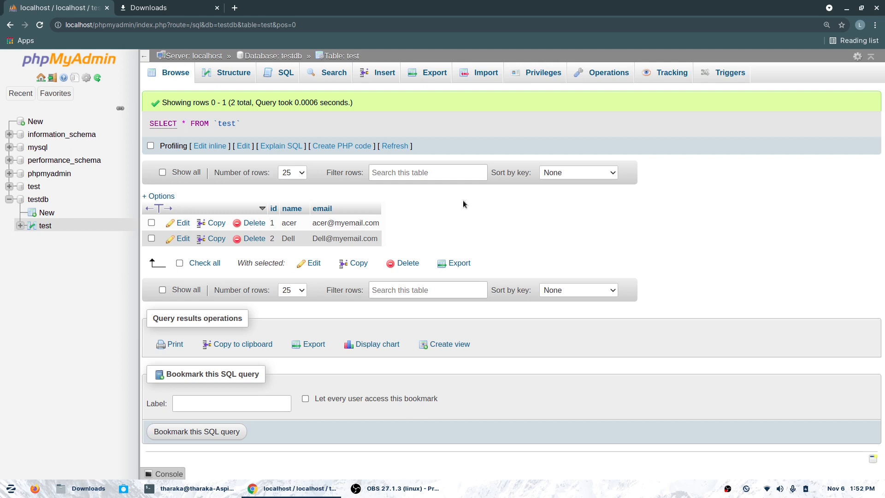
pyautogui.click(395, 489)
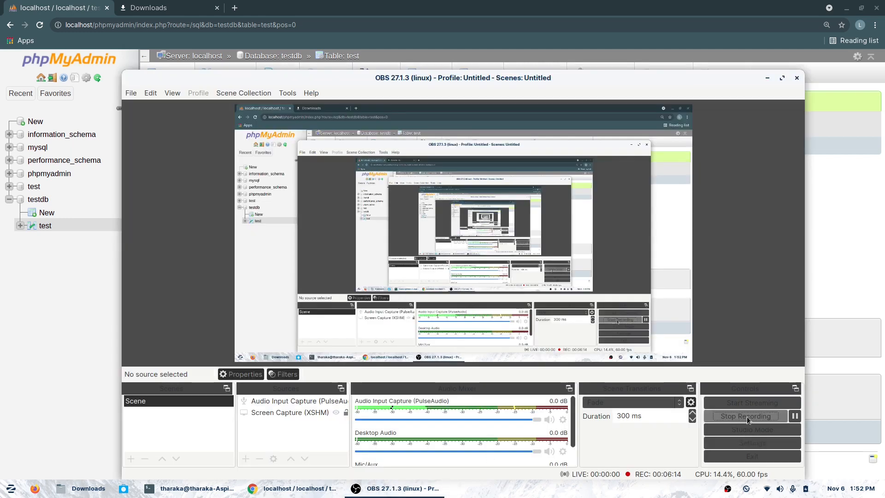